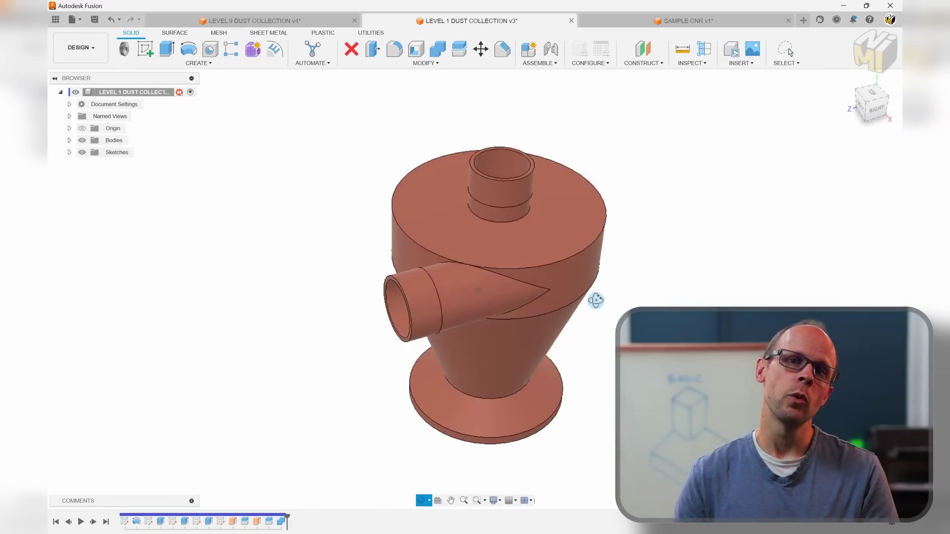
# Step: Section the LEVEL 9 dust collection model with its cut plane through the inlet ring
pyautogui.click(708, 52)
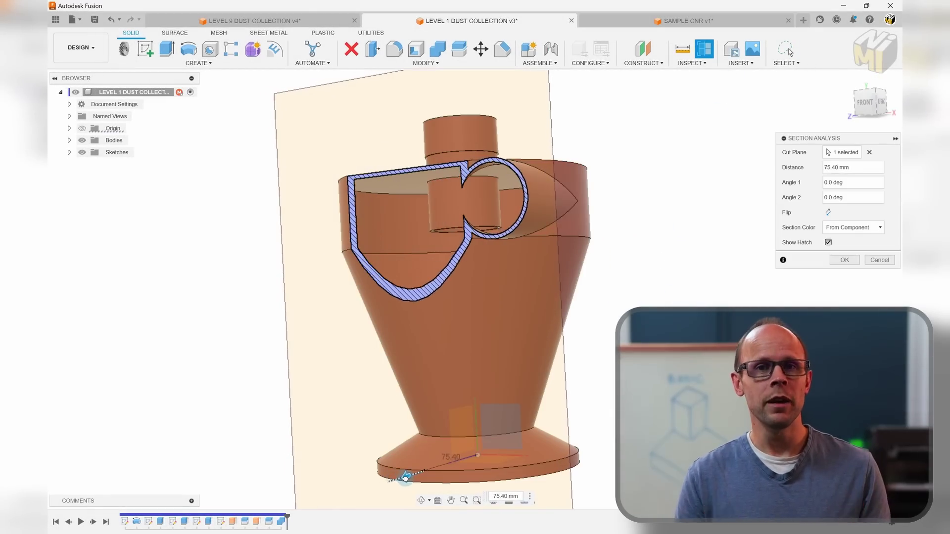
pyautogui.moveTo(405, 477); pyautogui.dragTo(507, 456)
pyautogui.click(311, 22)
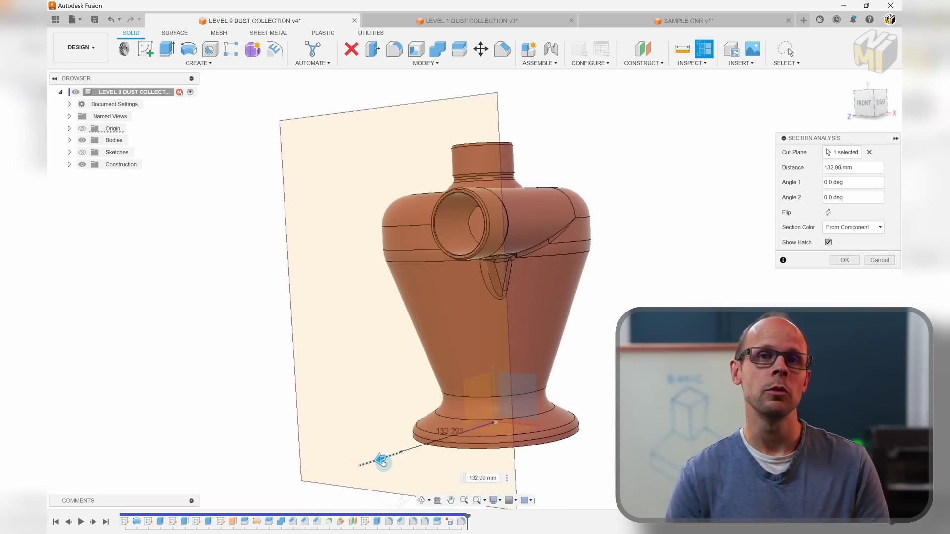
pyautogui.moveTo(383, 464); pyautogui.dragTo(393, 460)
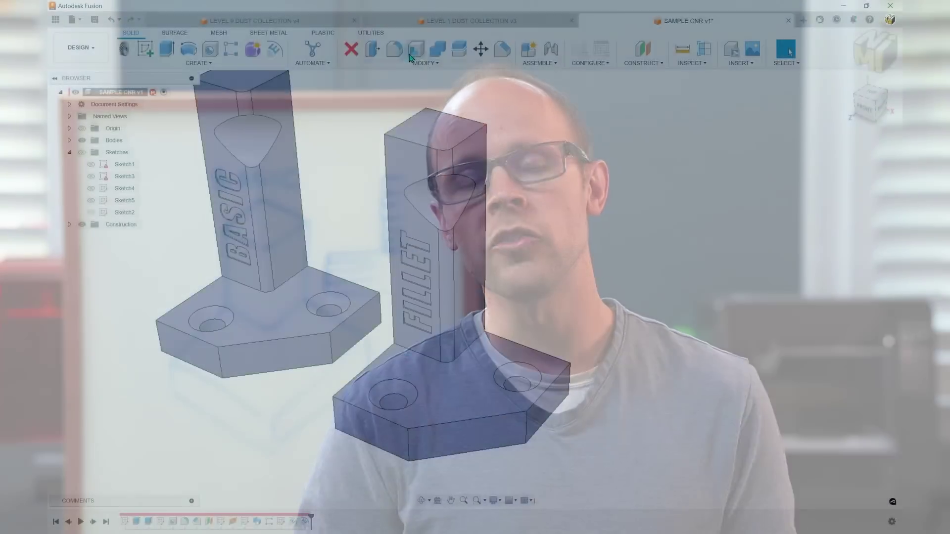
# Step: Fillet the bracket's column-base edges at 3 mm, adding the top face, base edges and front vertical edge
pyautogui.click(398, 51)
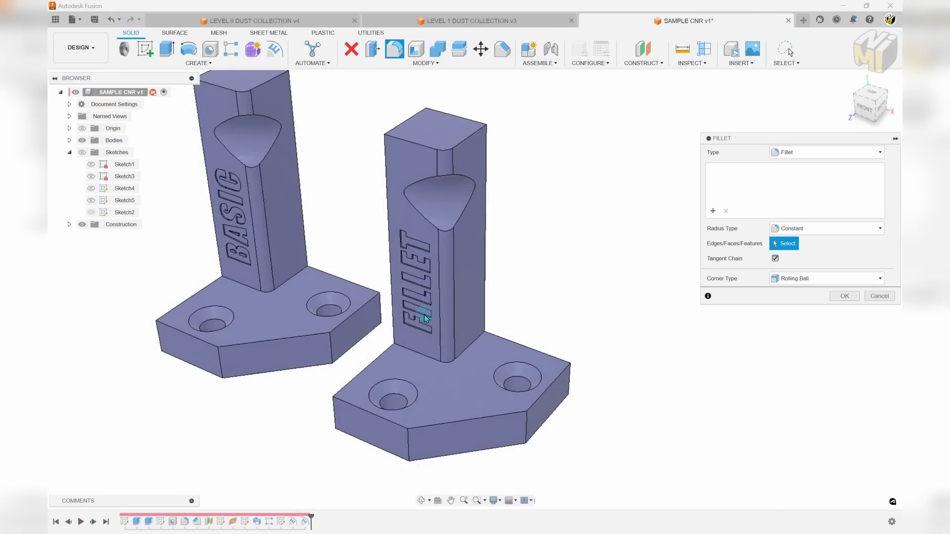
pyautogui.click(417, 353)
pyautogui.write('3')
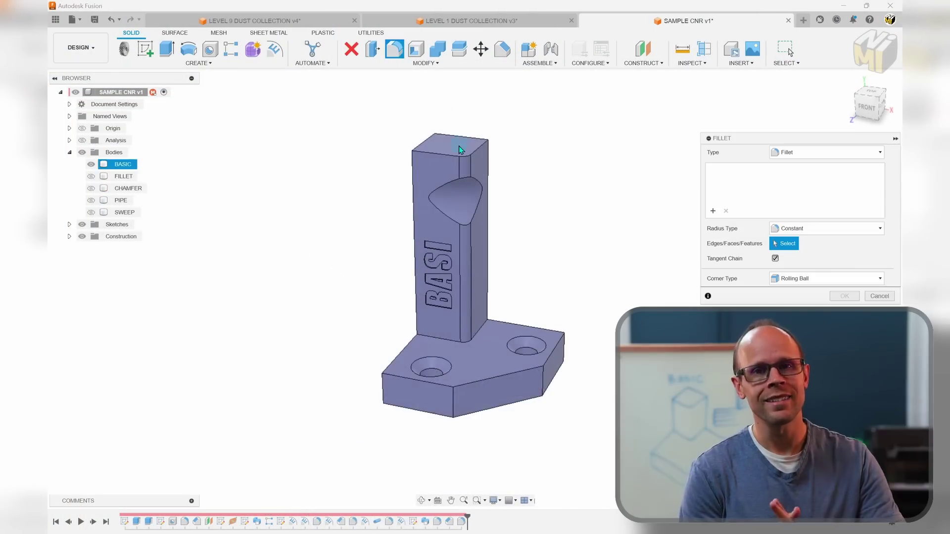
pyautogui.click(460, 150)
pyautogui.click(711, 210)
pyautogui.click(442, 341)
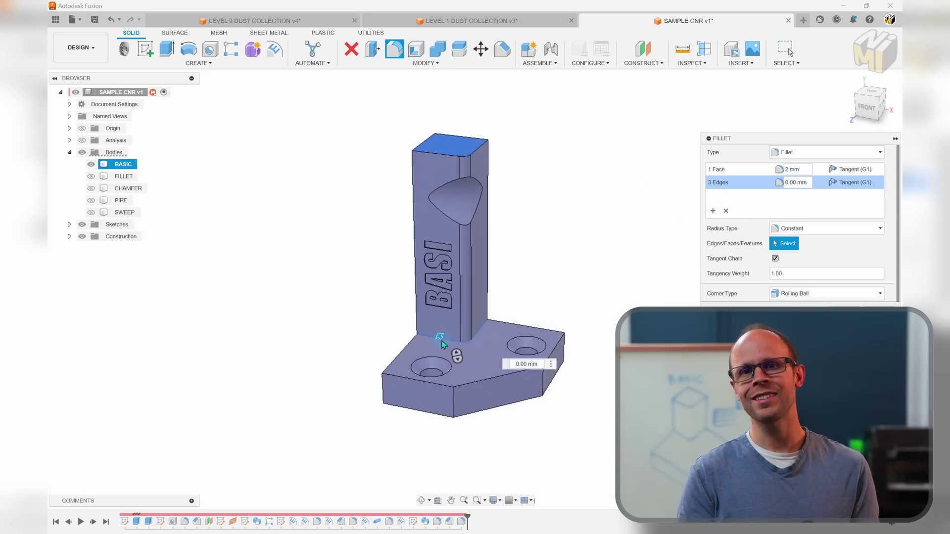
pyautogui.click(713, 212)
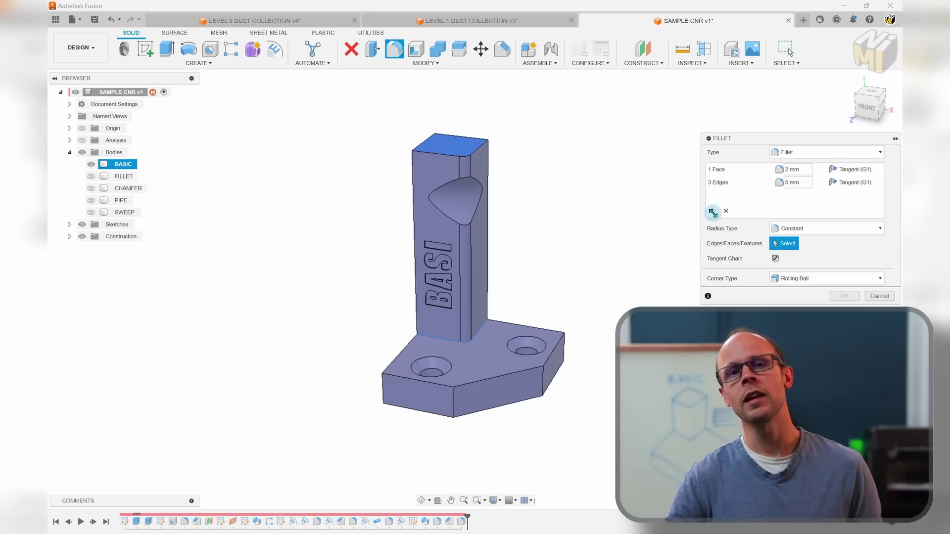
pyautogui.click(454, 402)
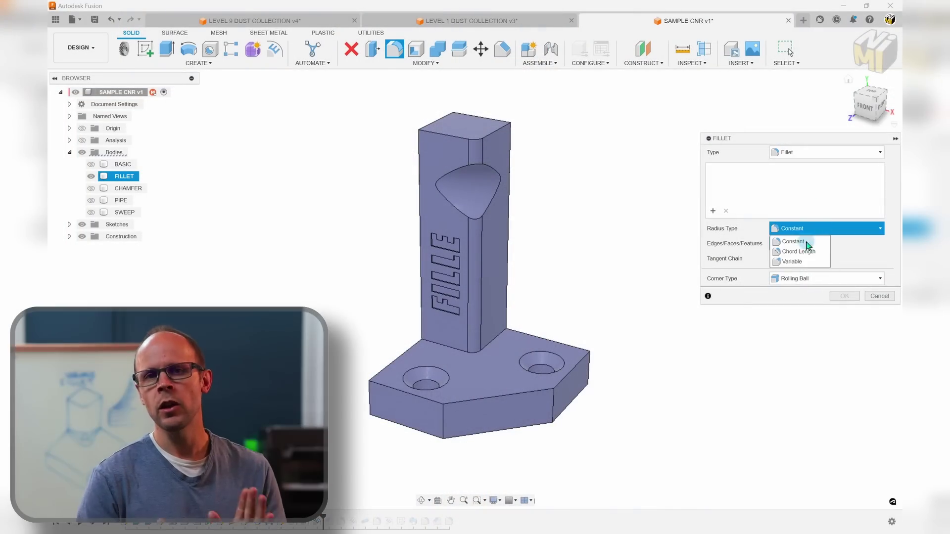
# Step: Make the fillet variable and give the first column-base edge a 3 mm start radius
pyautogui.click(793, 261)
pyautogui.click(443, 351)
pyautogui.click(790, 306)
pyautogui.write('3')
pyautogui.press('Return')
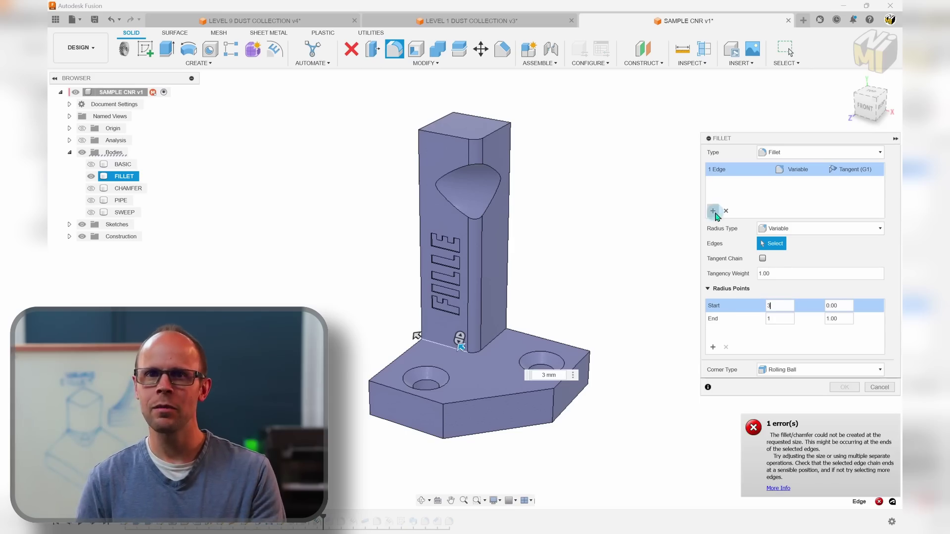
# Step: Add the second and third base edges with a 1 mm radius and apply the variable fillet
pyautogui.click(713, 211)
pyautogui.click(477, 352)
pyautogui.click(790, 306)
pyautogui.press('Return')
pyautogui.click(501, 336)
pyautogui.click(495, 341)
pyautogui.click(790, 306)
pyautogui.write('1')
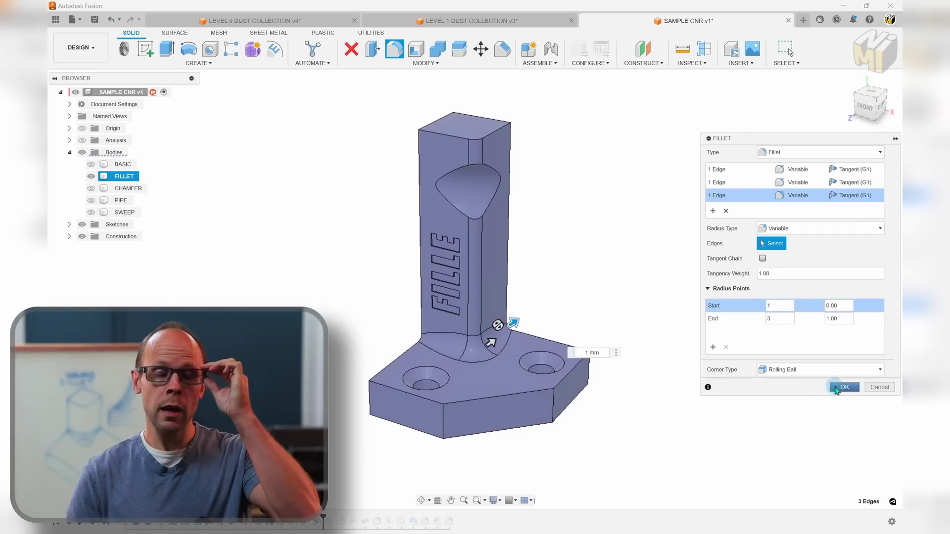
pyautogui.click(836, 387)
# Step: Reopen the variable fillet and change the first edge's start radius to 6 mm
pyautogui.scroll(5, 509, 346)
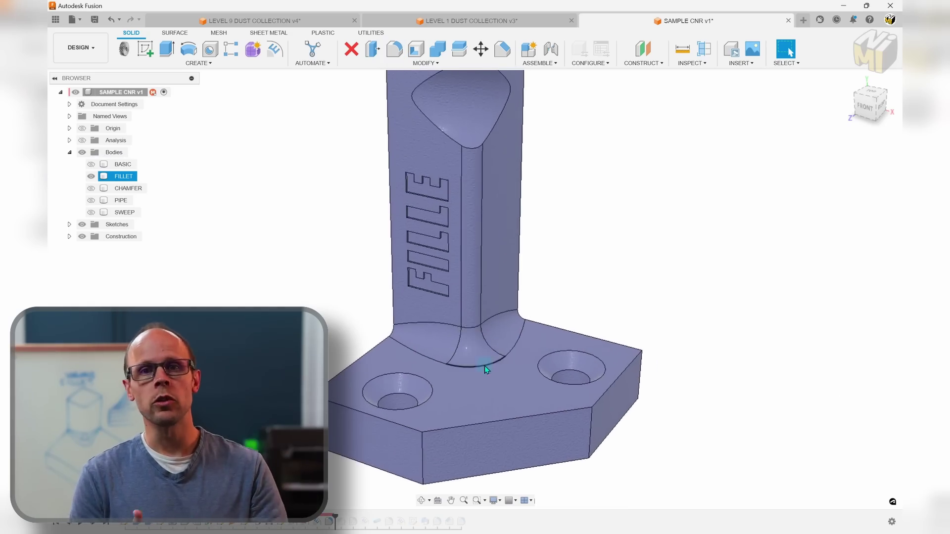
pyautogui.moveTo(485, 366)
pyautogui.keyDown('shift'); pyautogui.mouseDown(button='middle')
pyautogui.moveTo(530, 342)
pyautogui.moveTo(441, 361)
pyautogui.moveTo(480, 358)
pyautogui.mouseUp(button='middle'); pyautogui.keyUp('shift')
pyautogui.doubleClick(330, 521)
pyautogui.click(792, 182)
pyautogui.click(790, 170)
pyautogui.write('6')
pyautogui.click(837, 387)
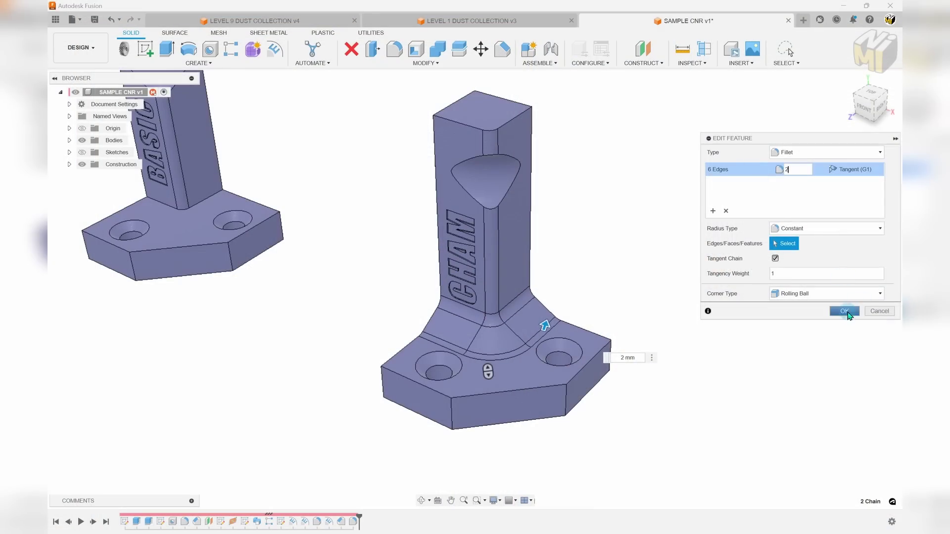
# Step: Confirm the CHAMFER sample's fillet edit and orbit round to the PIPE bracket
pyautogui.click(844, 312)
pyautogui.keyDown('shift'); pyautogui.moveTo(684, 332); pyautogui.dragTo(636, 297, button='middle'); pyautogui.keyUp('shift')
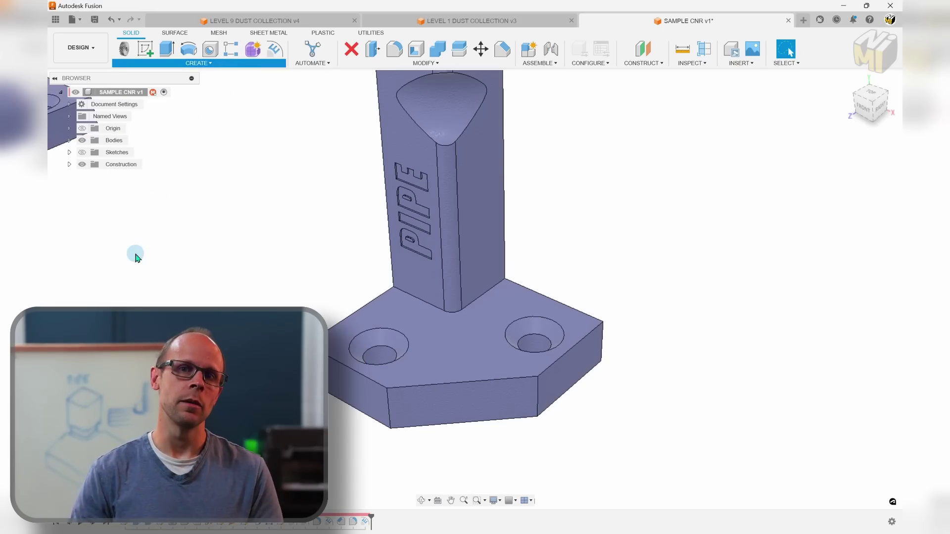
# Step: Run a pipe along the PIPE sample's base edge and give the corner fillet 1 mm
pyautogui.click(402, 294)
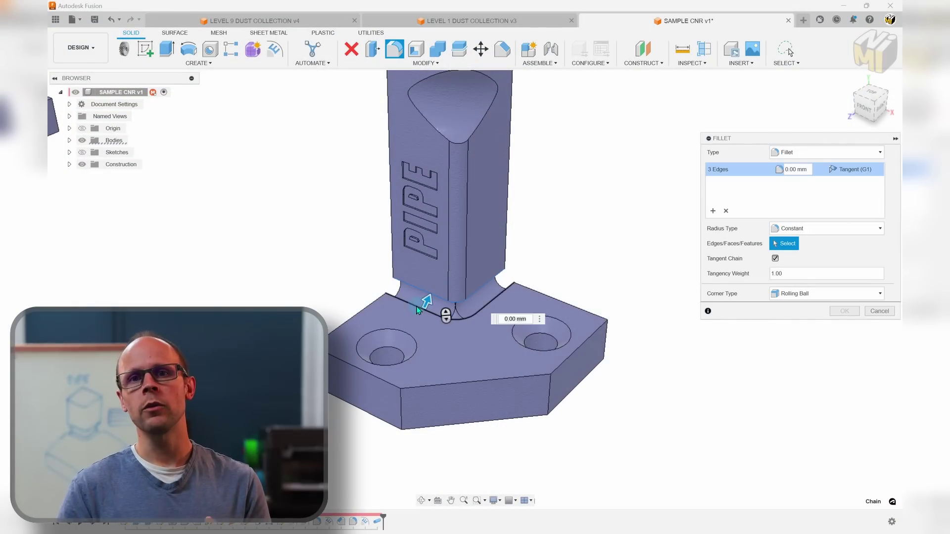
pyautogui.write('1')
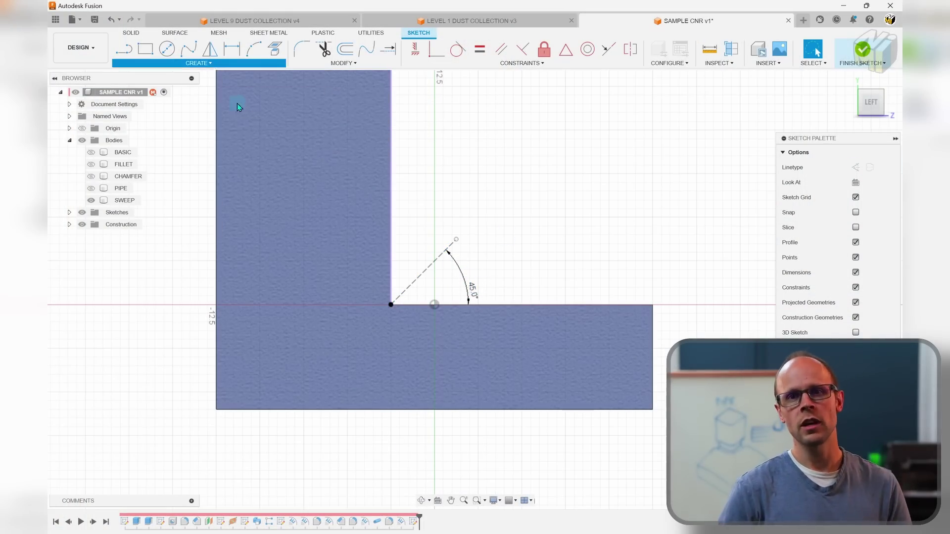
# Step: Start a center-diameter circle at the L-shaped profile's inside corner on the 45° line
pyautogui.click(390, 304)
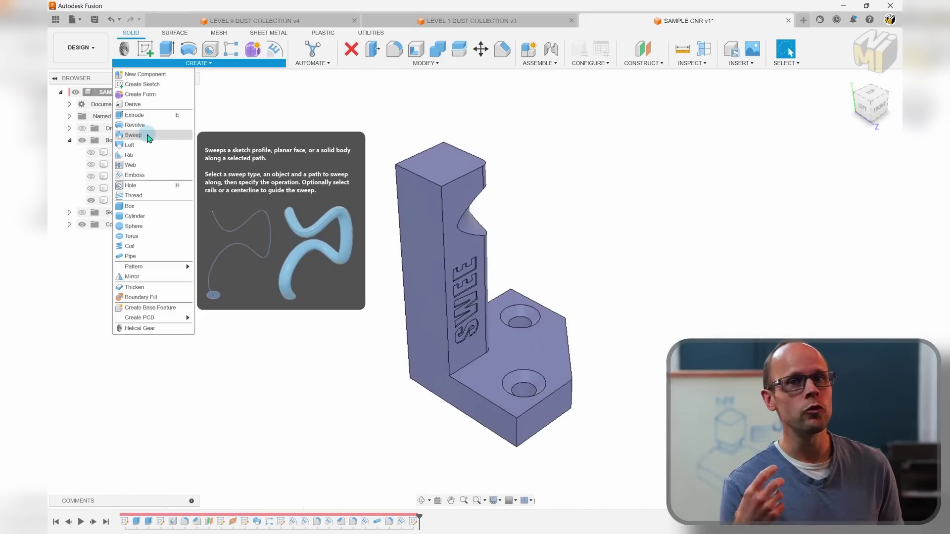
# Step: Sweep-cut the circle profile along the sketch line to form the inside-corner groove
pyautogui.click(146, 136)
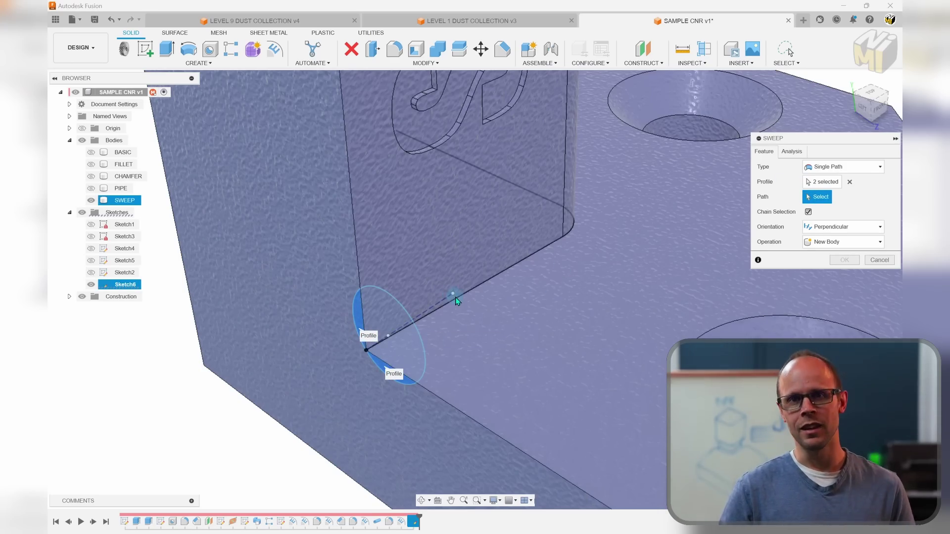
pyautogui.click(455, 298)
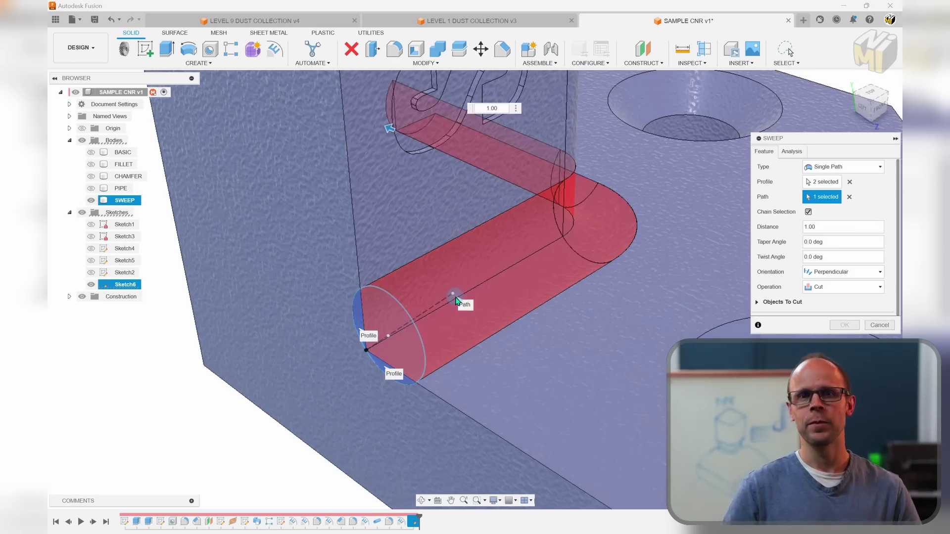
pyautogui.scroll(-10, 705, 315)
pyautogui.press('Return')
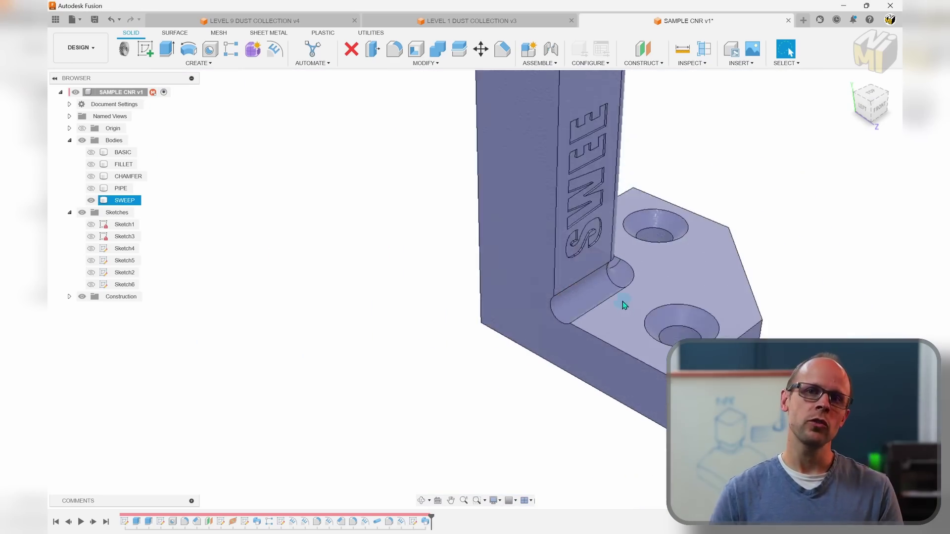
pyautogui.keyDown('shift'); pyautogui.moveTo(626, 328); pyautogui.dragTo(711, 283, button='middle'); pyautogui.keyUp('shift')
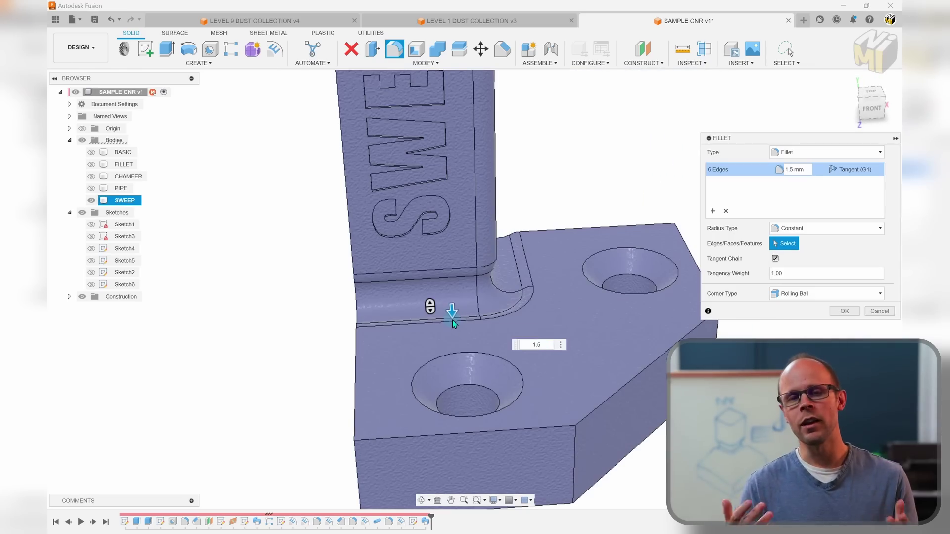
# Step: Commit the part's fillet and orbit to view the whole SWEEP bracket
pyautogui.press('Return')
pyautogui.scroll(-3, 452, 320)
pyautogui.keyDown('shift'); pyautogui.moveTo(452, 319); pyautogui.dragTo(659, 213, button='middle'); pyautogui.keyUp('shift')
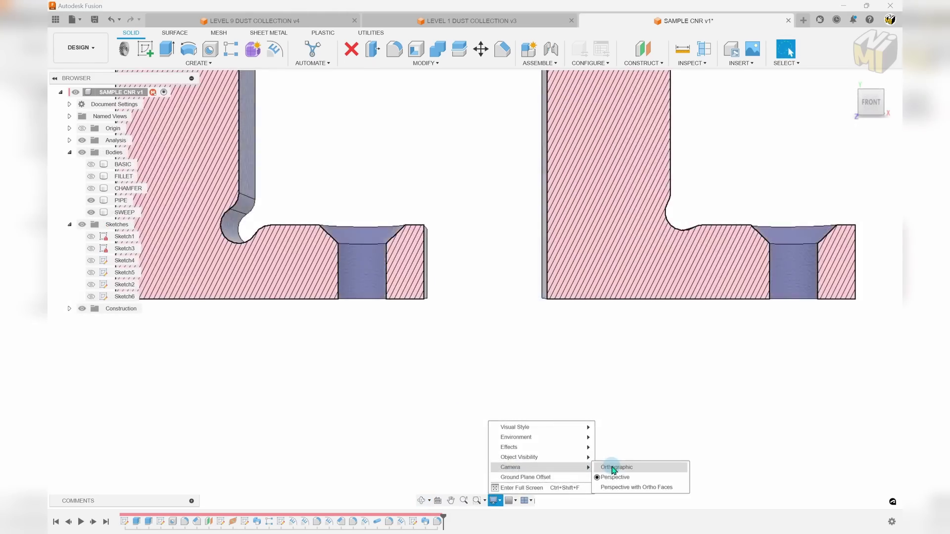
pyautogui.click(610, 470)
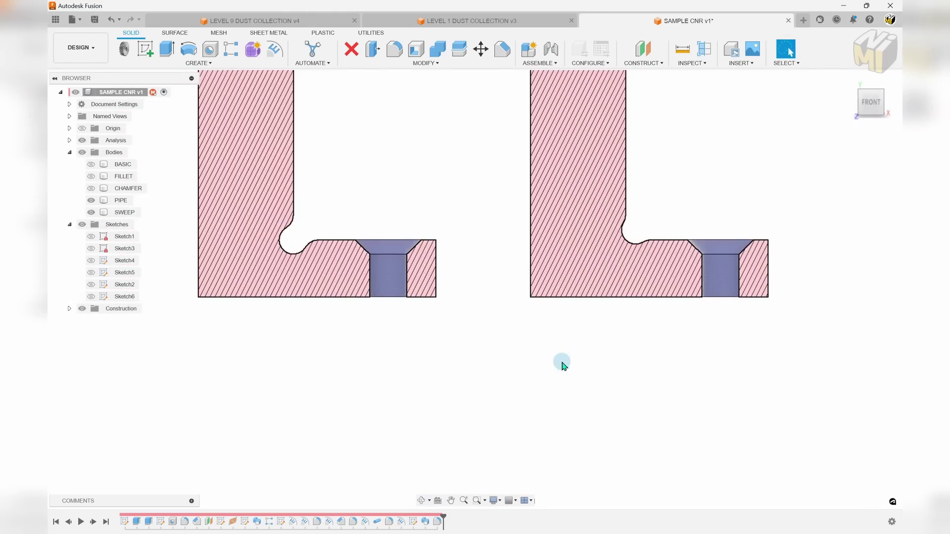
pyautogui.scroll(3, 544, 356)
pyautogui.scroll(3, 617, 282)
pyautogui.moveTo(617, 282); pyautogui.dragTo(536, 252, button='middle')
pyautogui.scroll(2, 536, 262)
pyautogui.scroll(-3, 487, 246)
pyautogui.moveTo(488, 296); pyautogui.dragTo(819, 333, button='middle')
pyautogui.scroll(4, 318, 350)
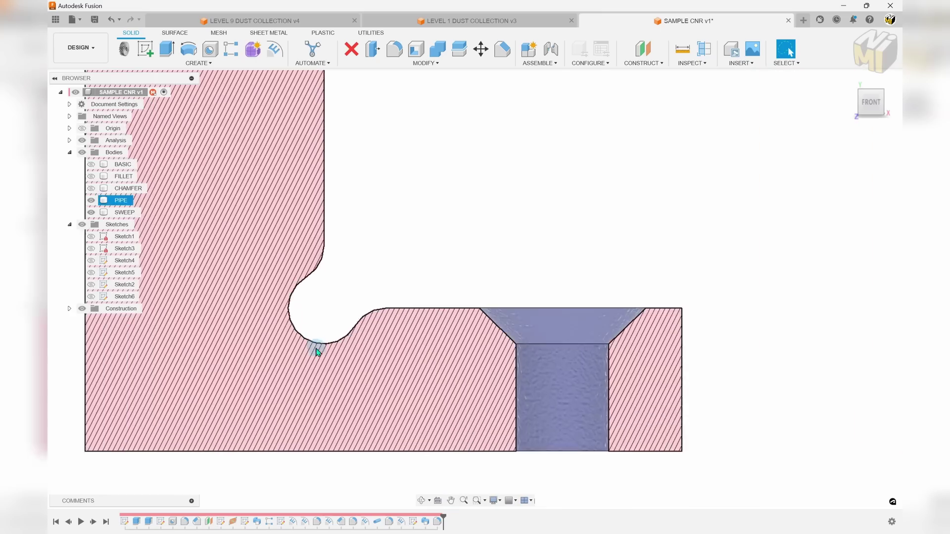
pyautogui.click(320, 238)
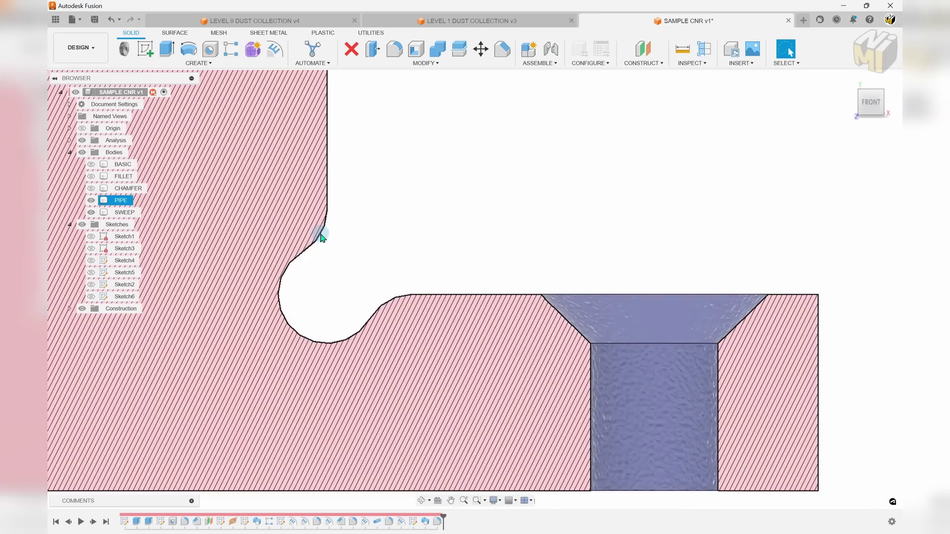
# Step: Move the Ø3.00 groove circle up and to the right in its sketch
pyautogui.doubleClick(402, 309)
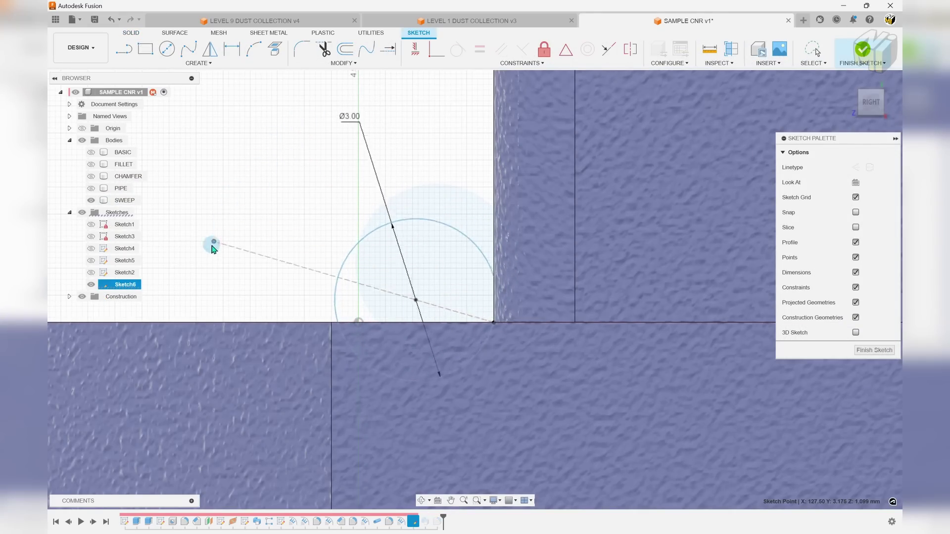
pyautogui.moveTo(168, 329); pyautogui.dragTo(445, 74)
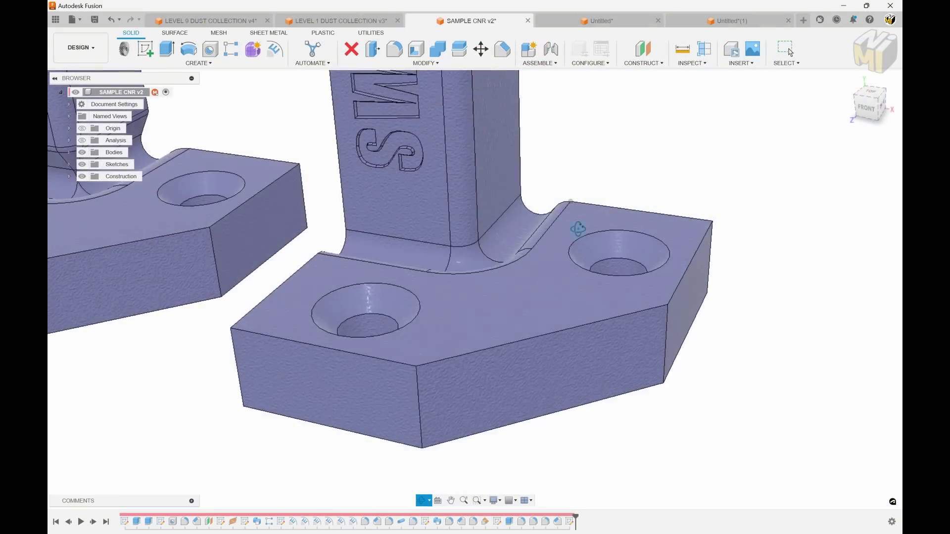
pyautogui.keyDown('shift'); pyautogui.moveTo(577, 227); pyautogui.dragTo(579, 227, button='middle'); pyautogui.keyUp('shift')
# Step: Section the updated part and view the cut from near the front
pyautogui.click(705, 51)
pyautogui.keyDown('shift'); pyautogui.moveTo(541, 316); pyautogui.dragTo(561, 328, button='middle'); pyautogui.keyUp('shift')
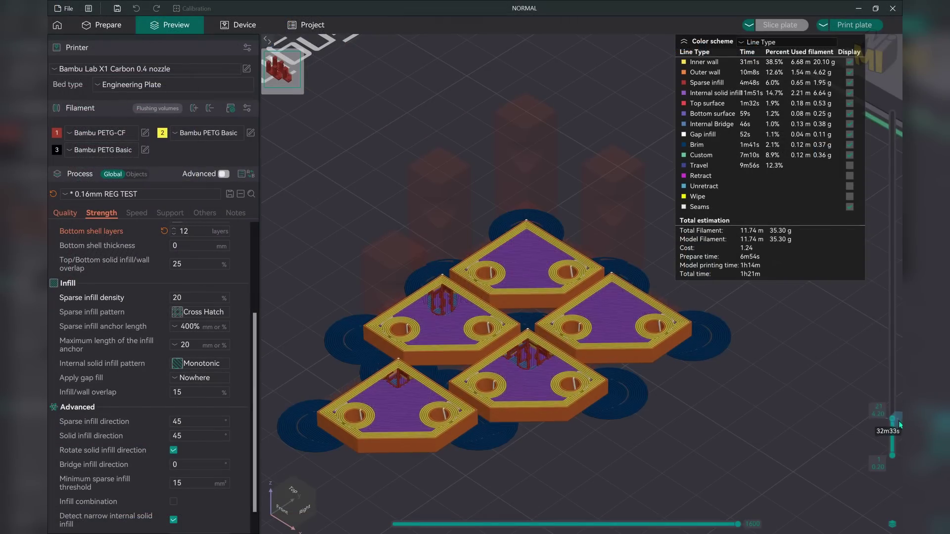
pyautogui.scroll(-1, 900, 424)
# Step: Step through the sliced layers of the five-sample plate in the Preview
pyautogui.scroll(2, 892, 406)
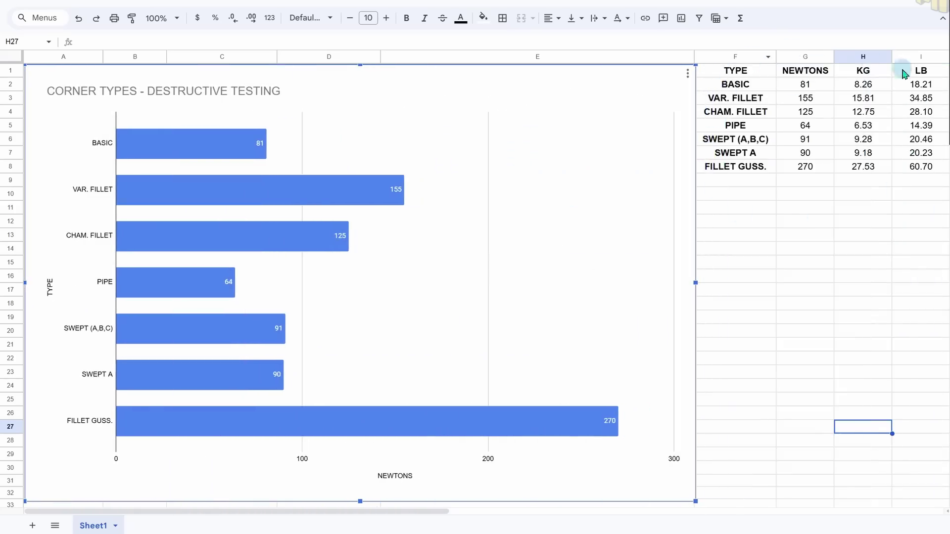
# Step: Circle the 81, 91 and 90 labels on the BASIC, SWEPT (A,B,C) and SWEPT A bars
pyautogui.moveTo(271, 138)
pyautogui.mouseDown()
pyautogui.moveTo(277, 142)
pyautogui.moveTo(264, 132)
pyautogui.mouseUp()
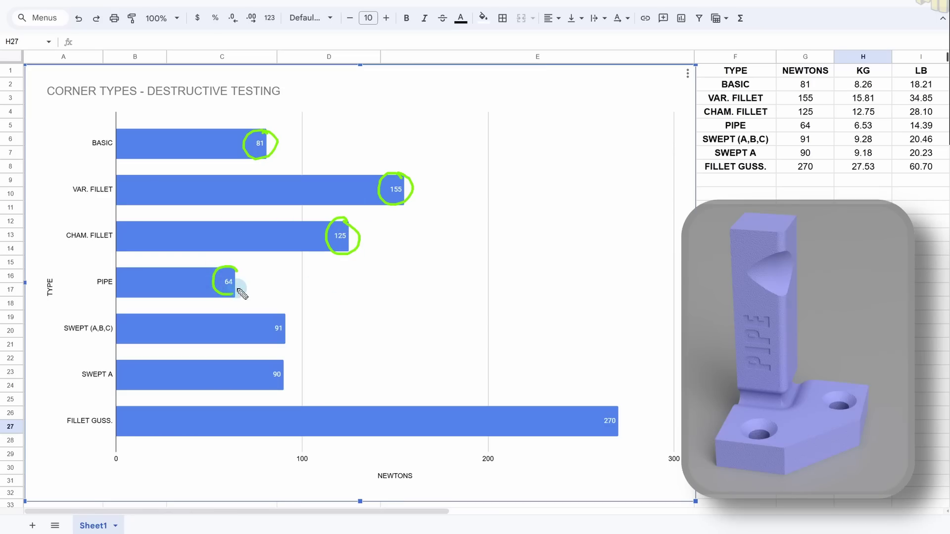
pyautogui.moveTo(287, 321)
pyautogui.mouseDown()
pyautogui.moveTo(282, 313)
pyautogui.moveTo(266, 319)
pyautogui.mouseUp()
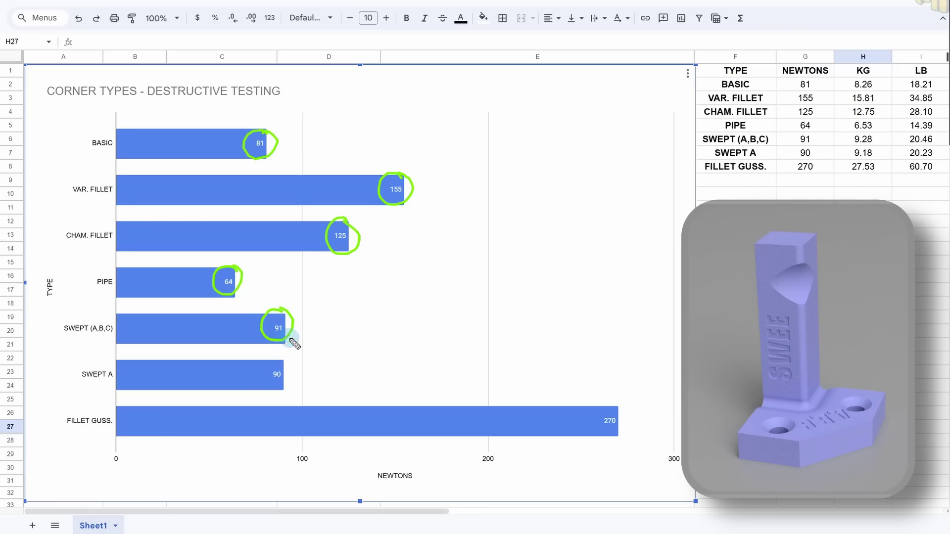
pyautogui.moveTo(280, 369); pyautogui.dragTo(265, 368)
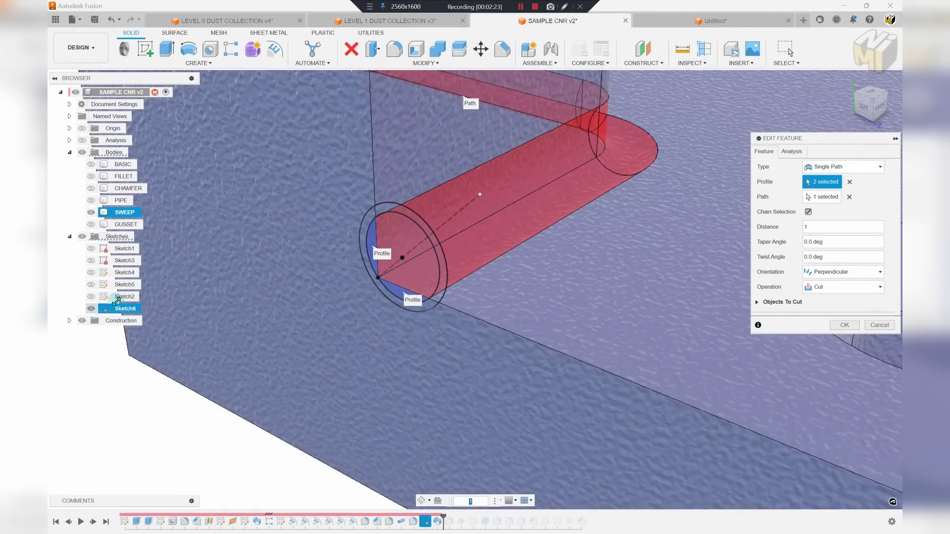
# Step: Apply the cut sweep with the outer ring profile, then select Sketch10's curved fillet region
pyautogui.click(368, 220)
pyautogui.click(840, 325)
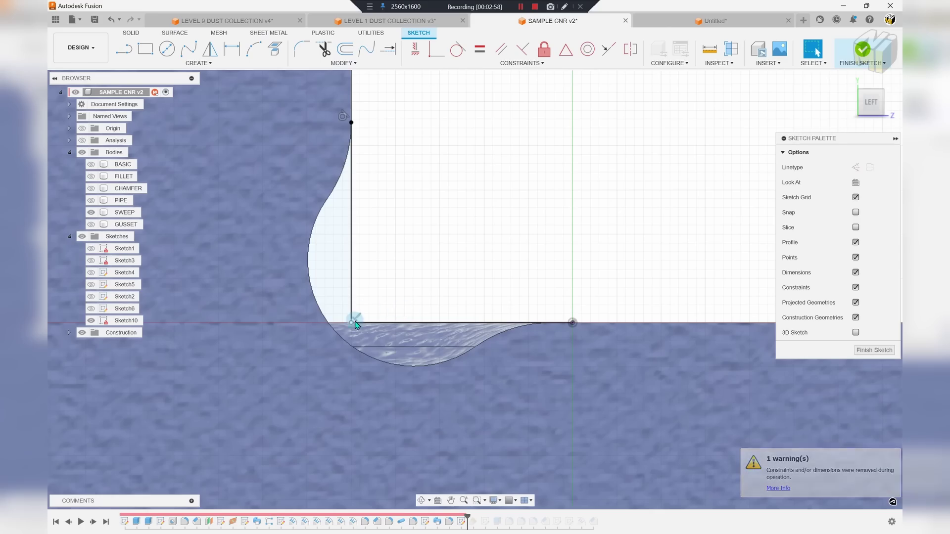
pyautogui.click(347, 276)
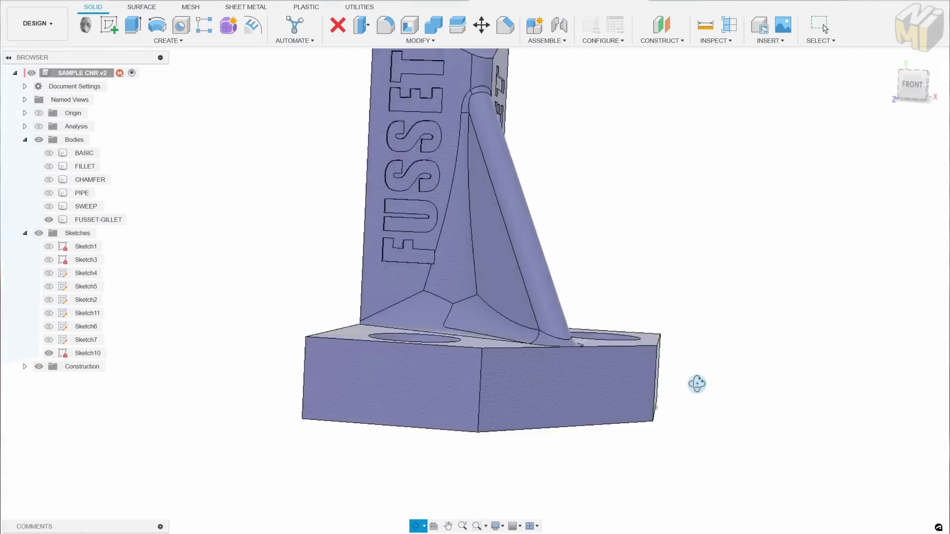
# Step: Orbit the FUSSET-GILLET bracket to inspect its right side
pyautogui.keyDown('shift'); pyautogui.moveTo(696, 384); pyautogui.dragTo(702, 411, button='middle'); pyautogui.keyUp('shift')
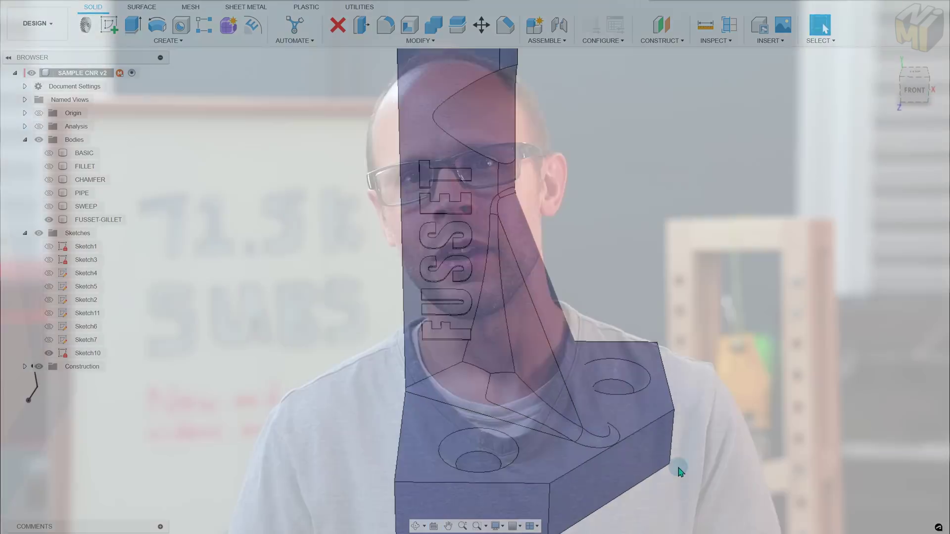